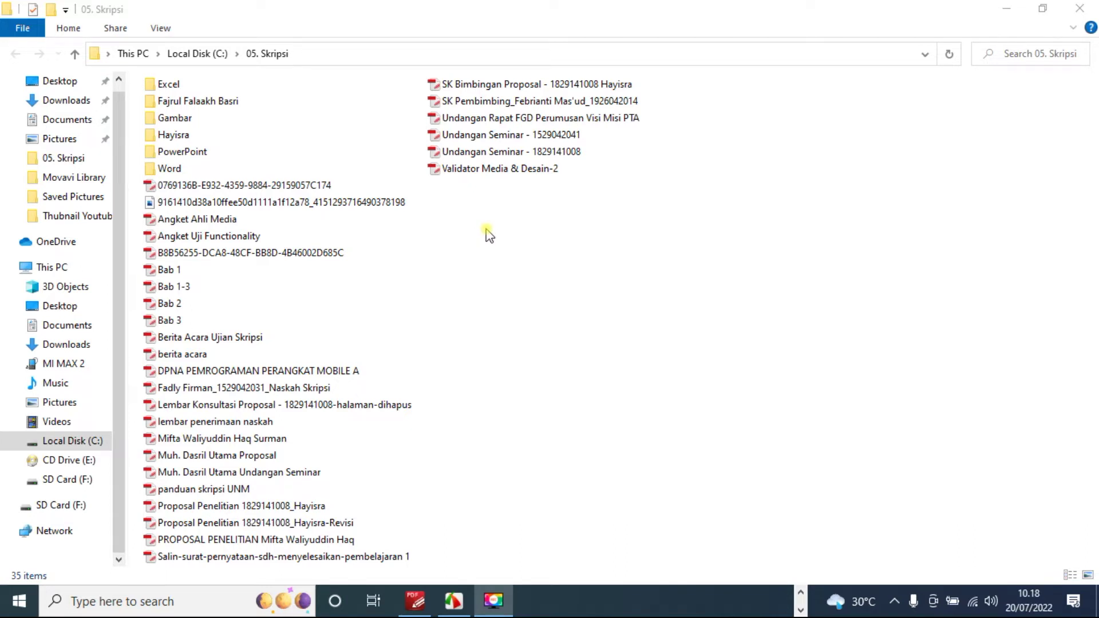
right_click(486, 230)
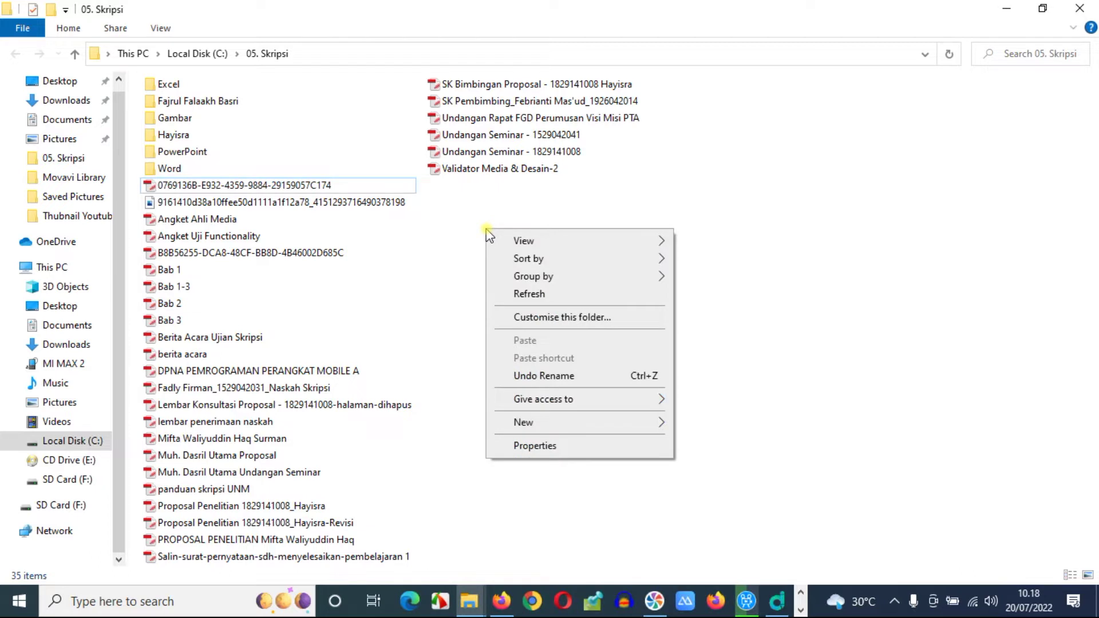
left_click(567, 201)
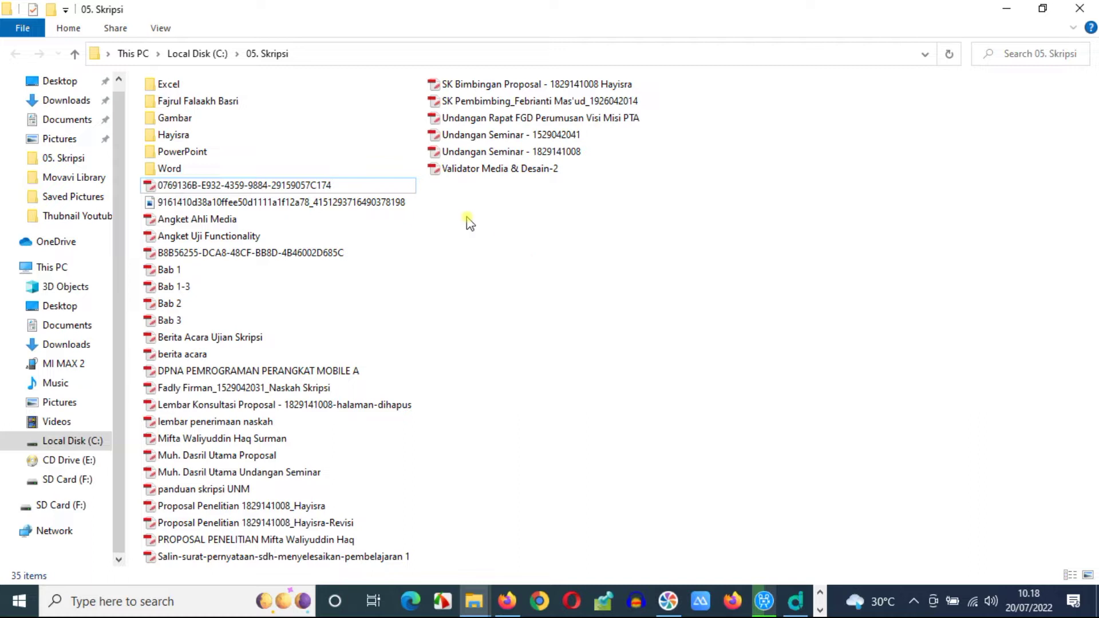
Select the six PDF files from the SK Bimbingan Proposal file through Validator Media & Desain-2 and start adding them to an archive
left_click_drag(434, 194, 620, 63)
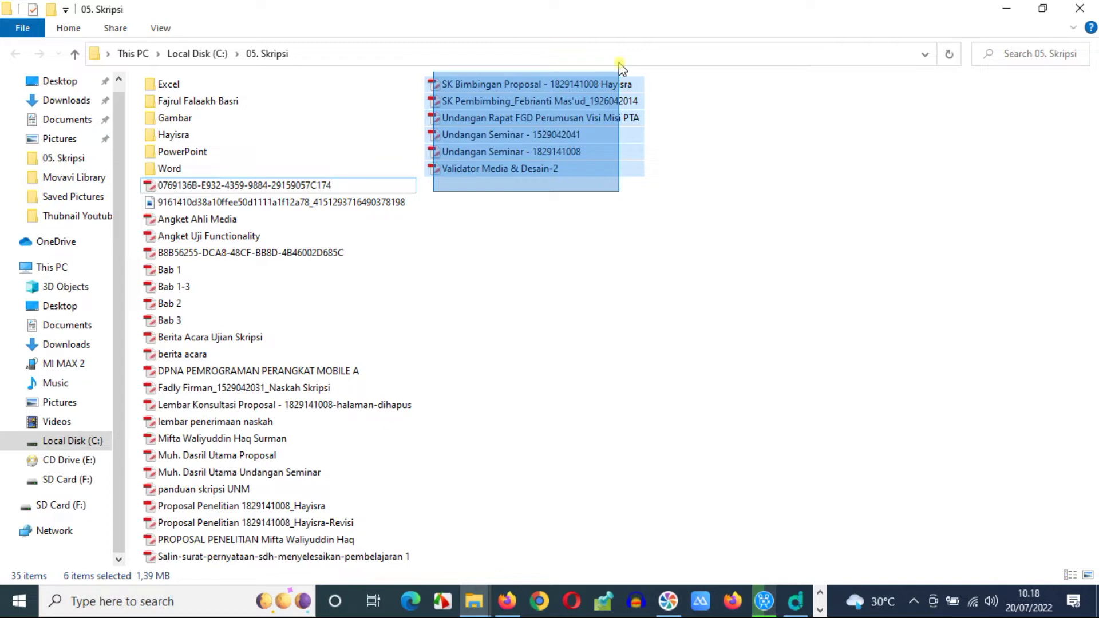
left_click_drag(617, 63, 637, 68)
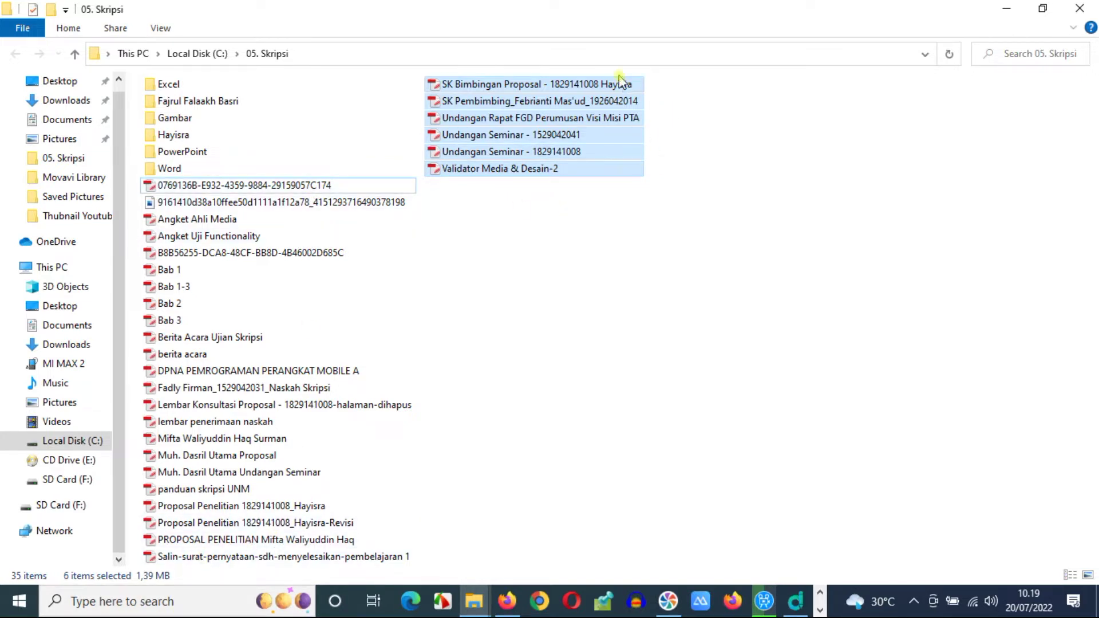
double_click(556, 84)
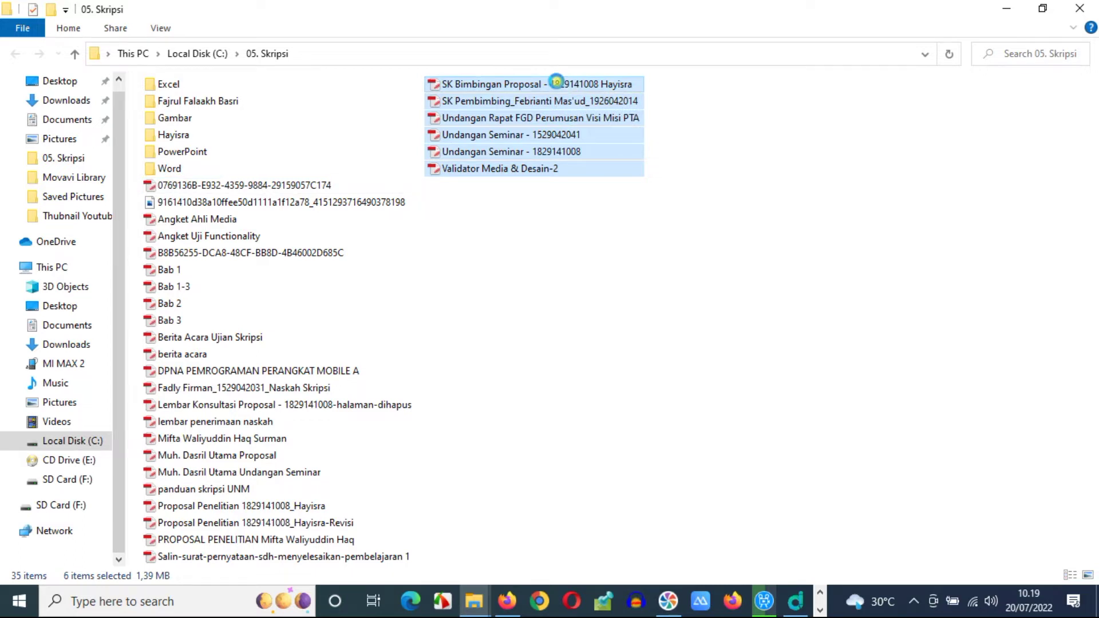
right_click(556, 84)
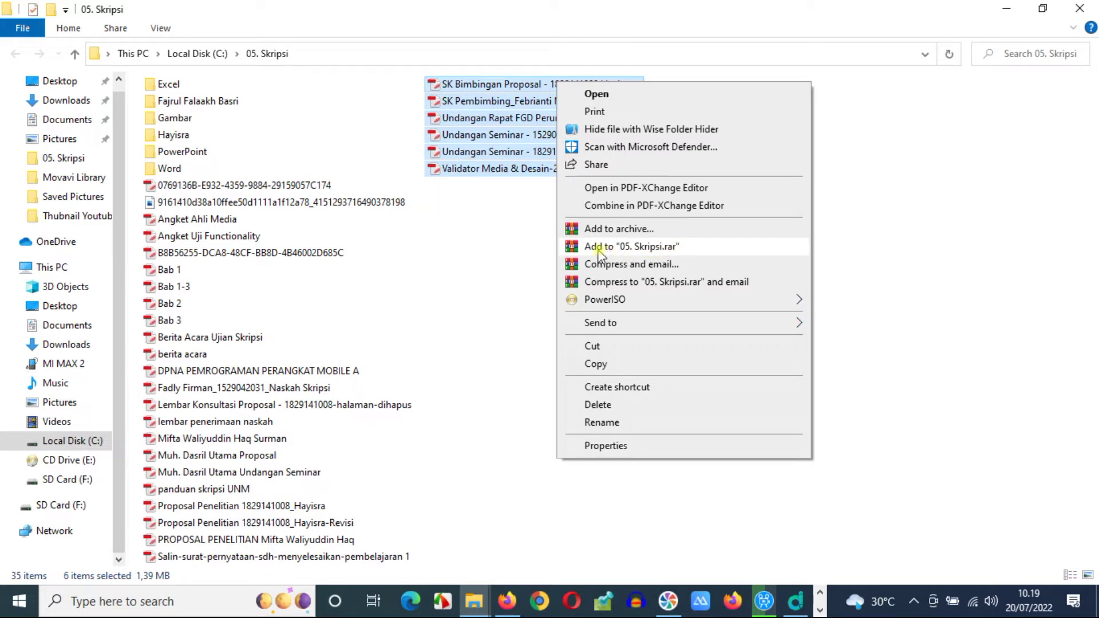
left_click(605, 231)
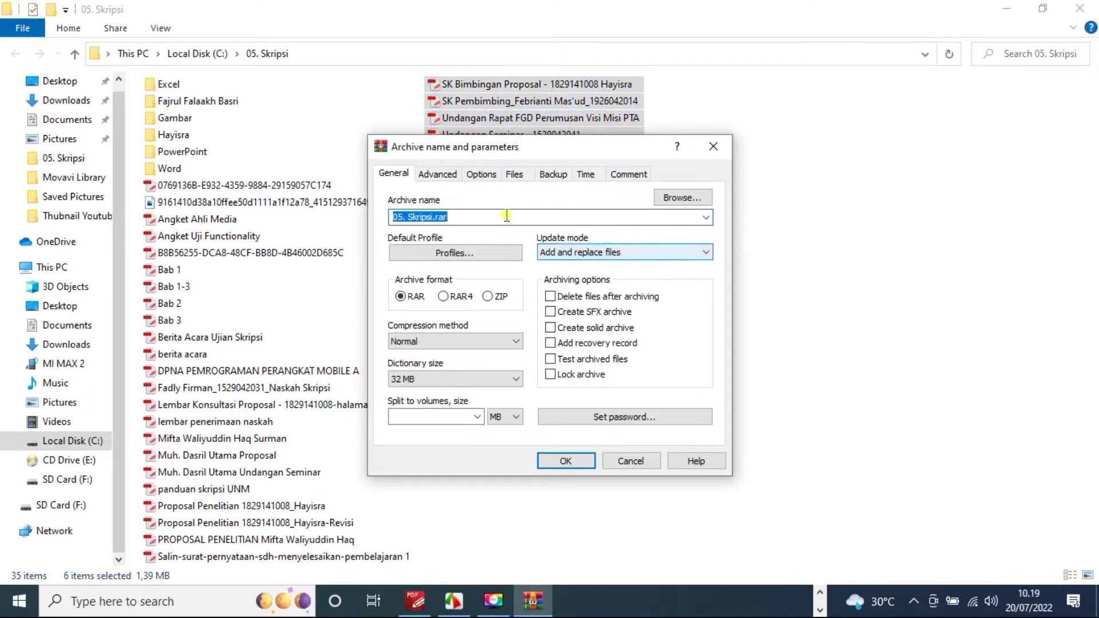
Name the new archive File 01
left_click(471, 217)
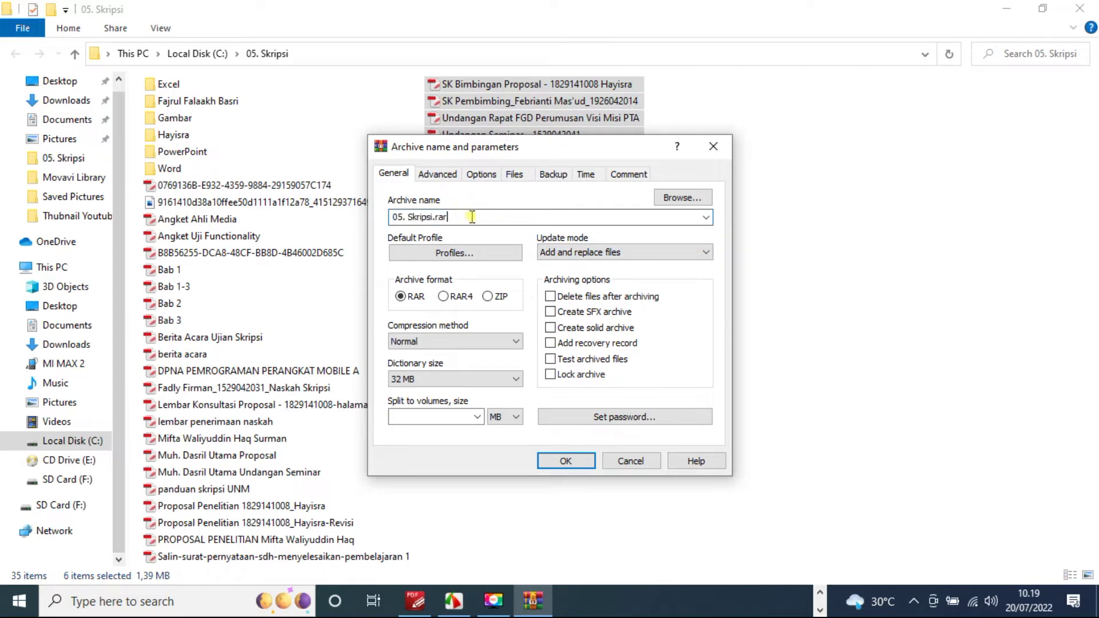
left_click_drag(473, 217, 392, 216)
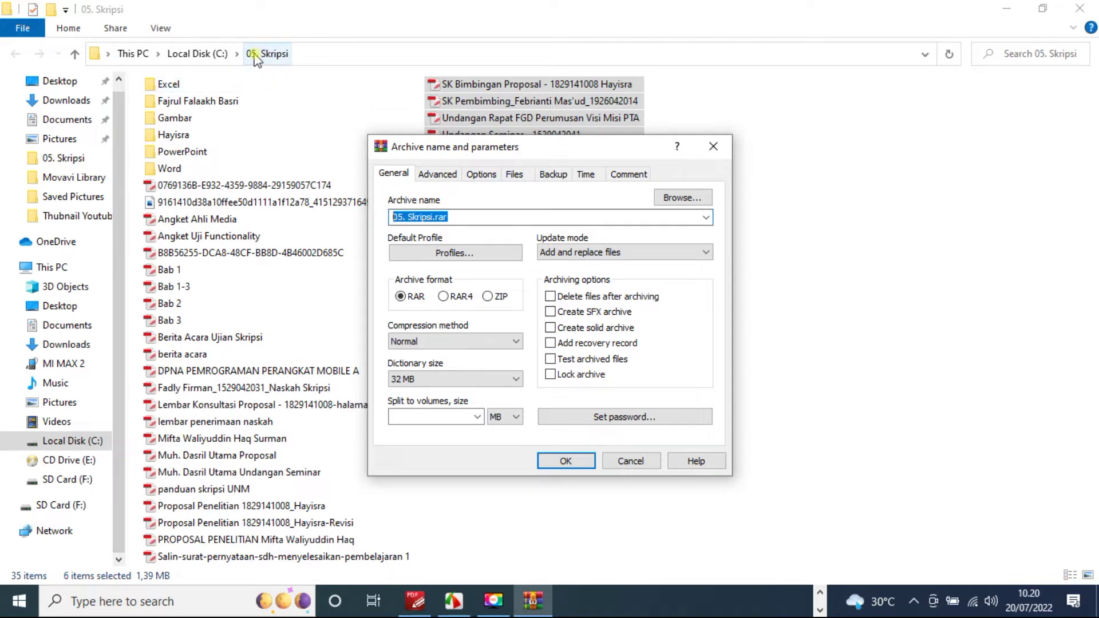
left_click(472, 217)
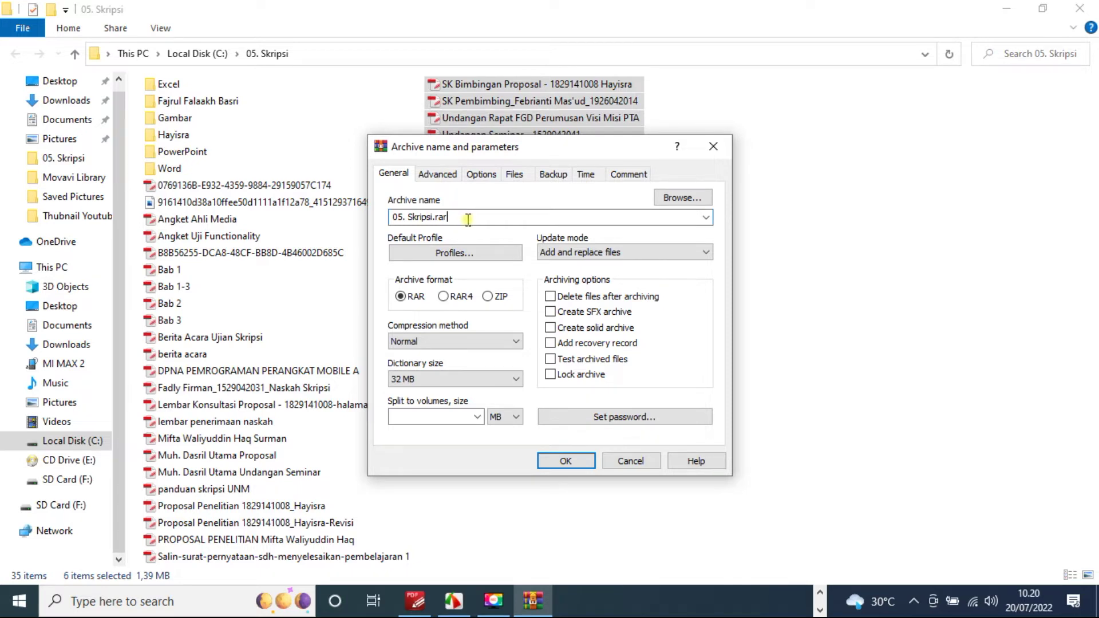
left_click_drag(467, 218, 391, 218)
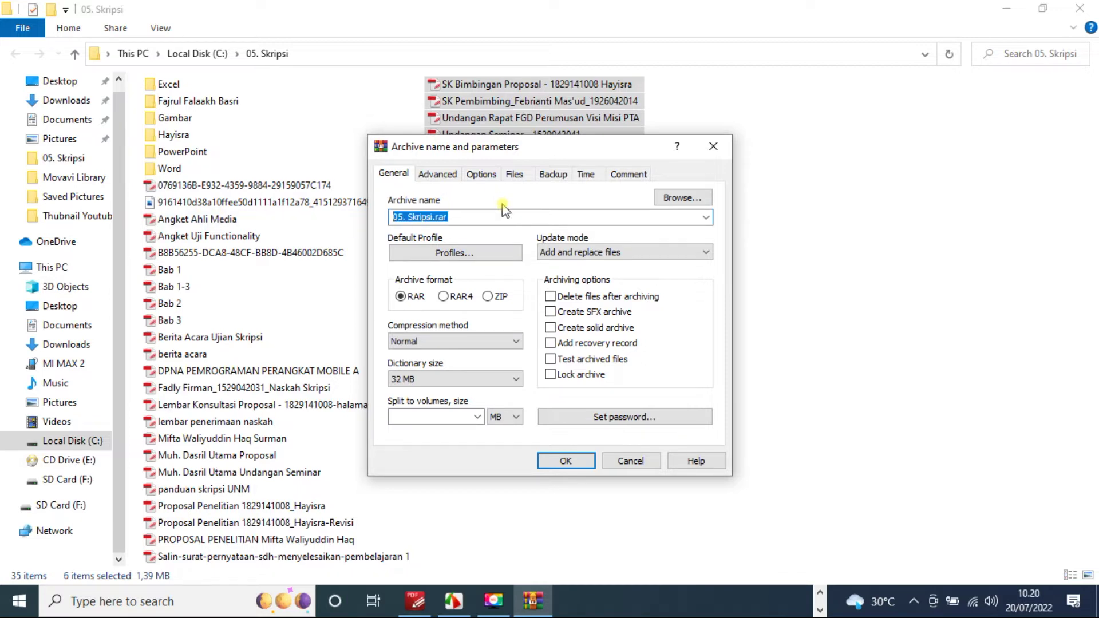
type("File 01")
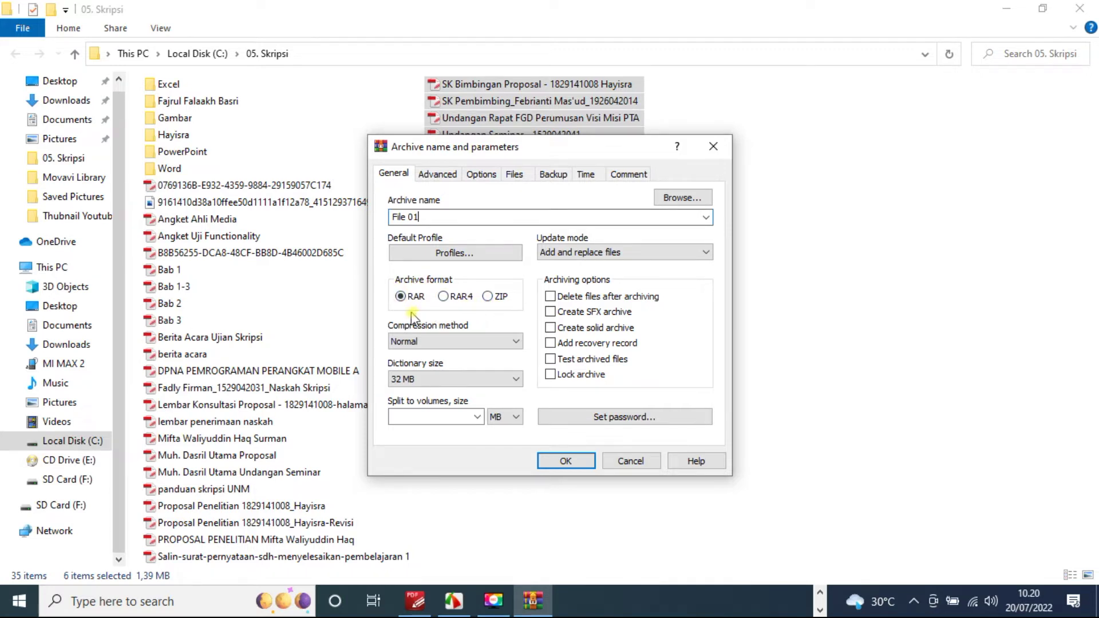
Try the RAR4, ZIP and RAR archive formats in turn, watching the archive name's extension
left_click(445, 298)
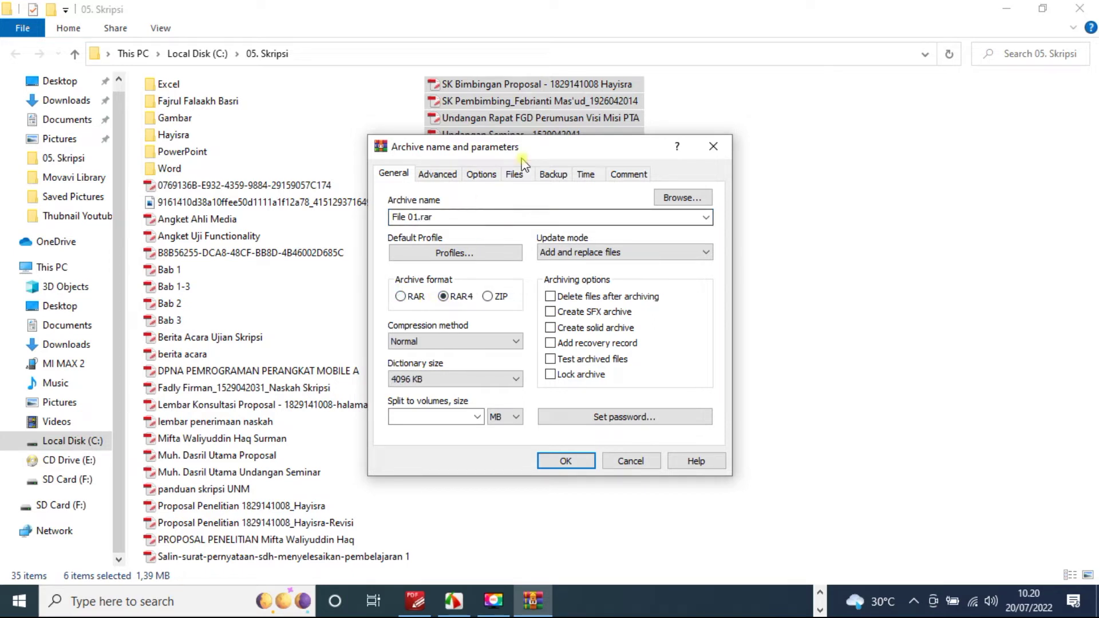
left_click_drag(589, 154, 601, 210)
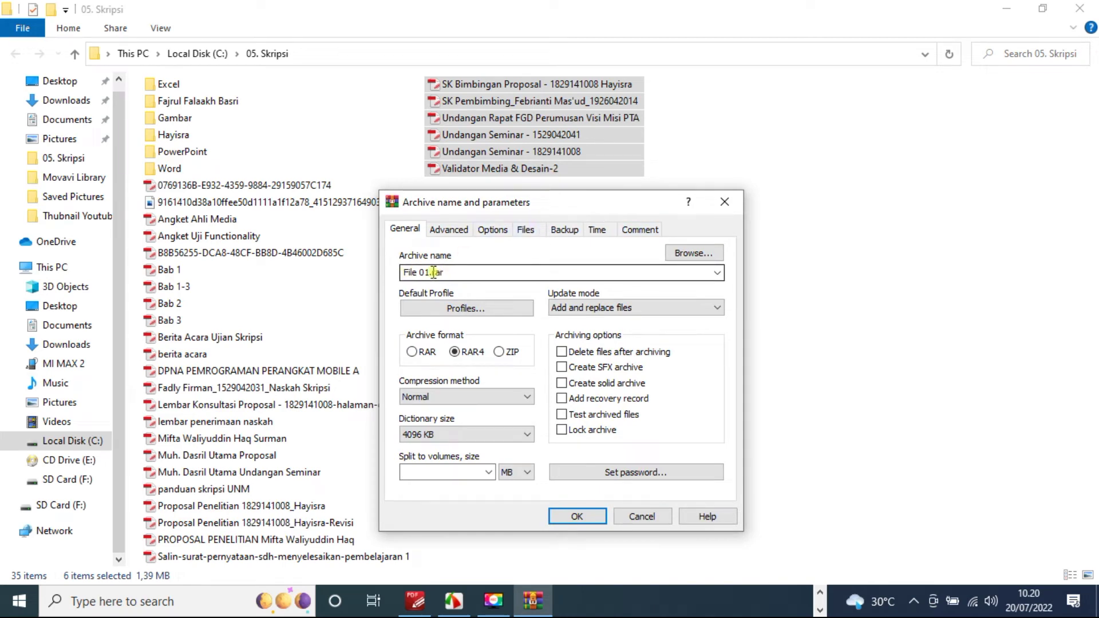
left_click(499, 352)
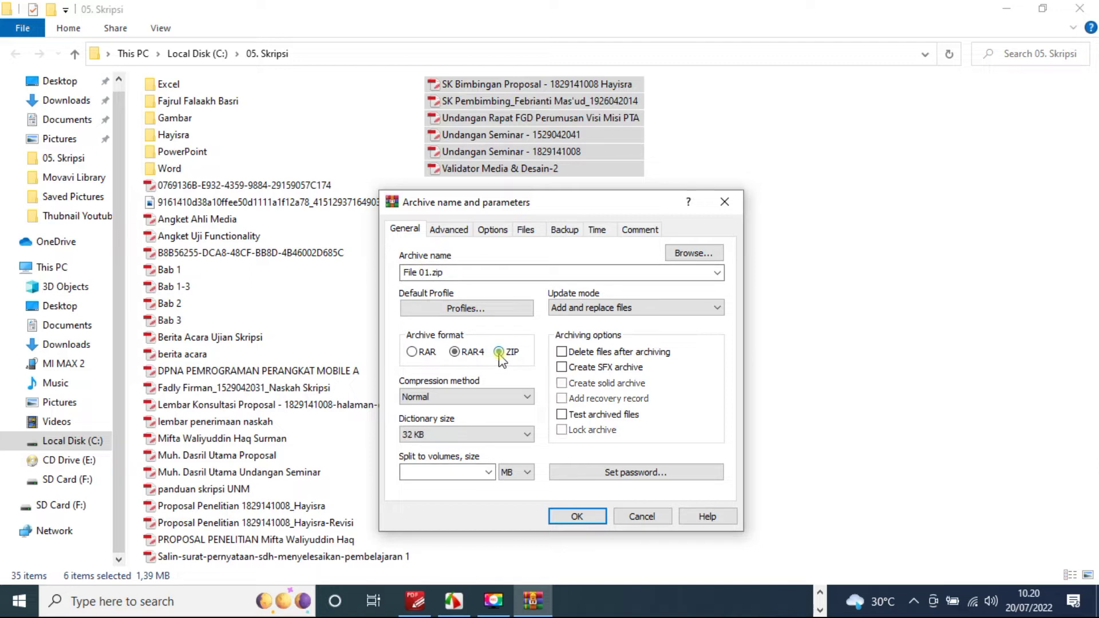
left_click(458, 273)
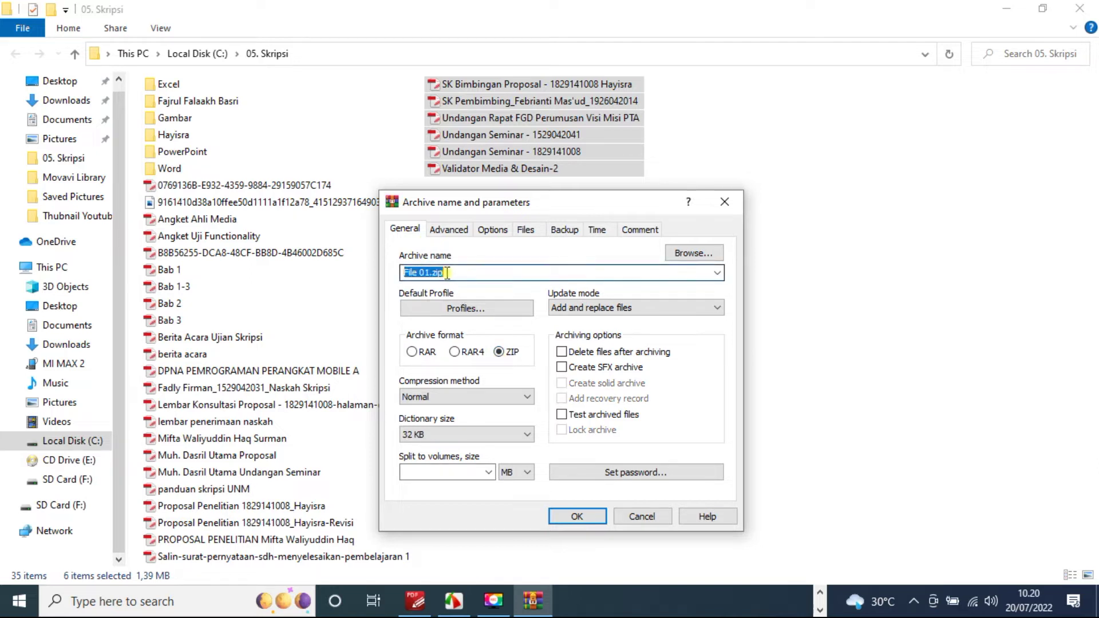
left_click(454, 351)
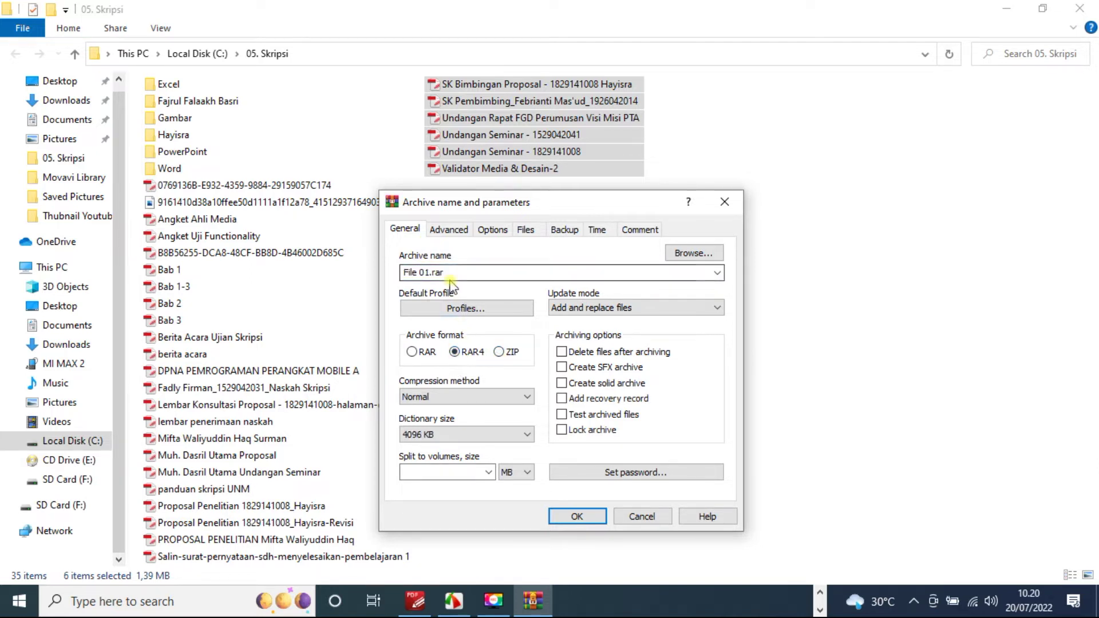
left_click(412, 353)
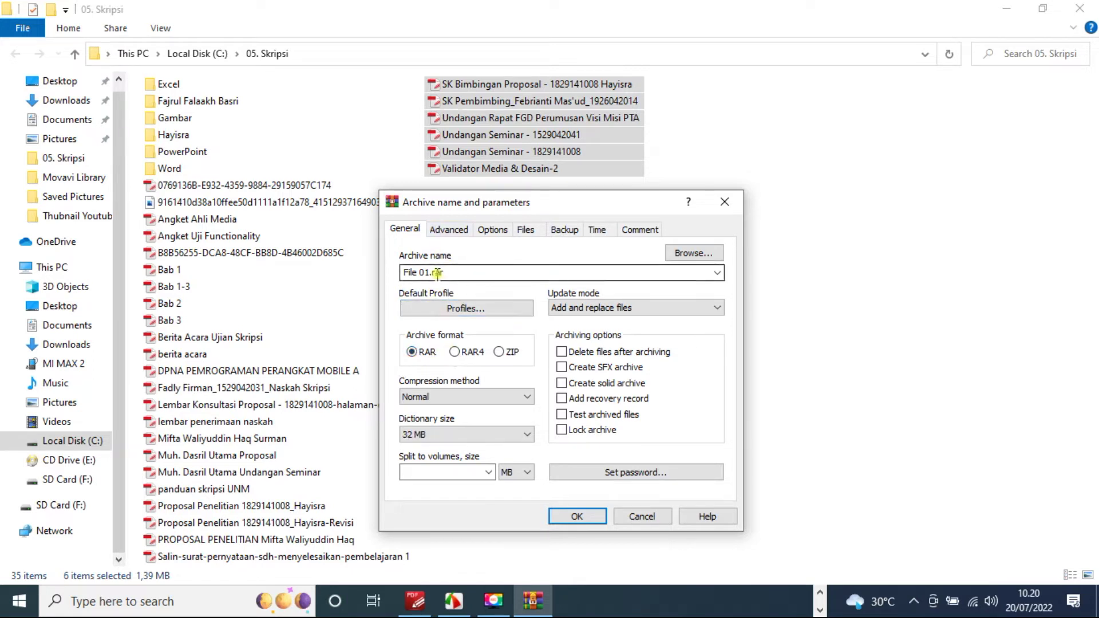
Set the archive format to ZIP and create the archive without a password
left_click(499, 352)
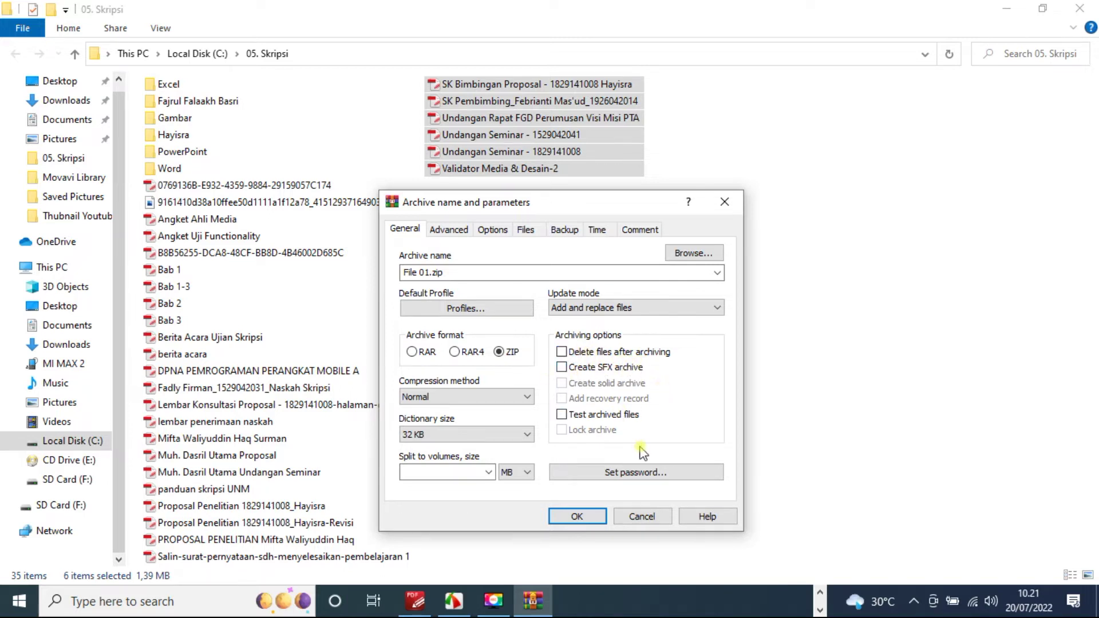
left_click(612, 473)
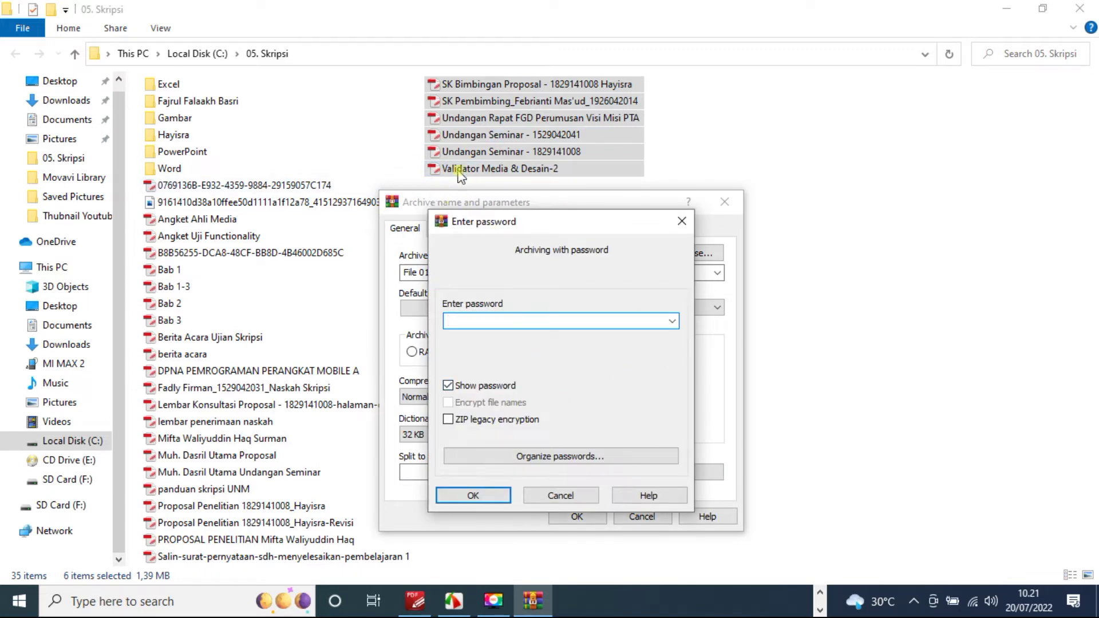
left_click(682, 221)
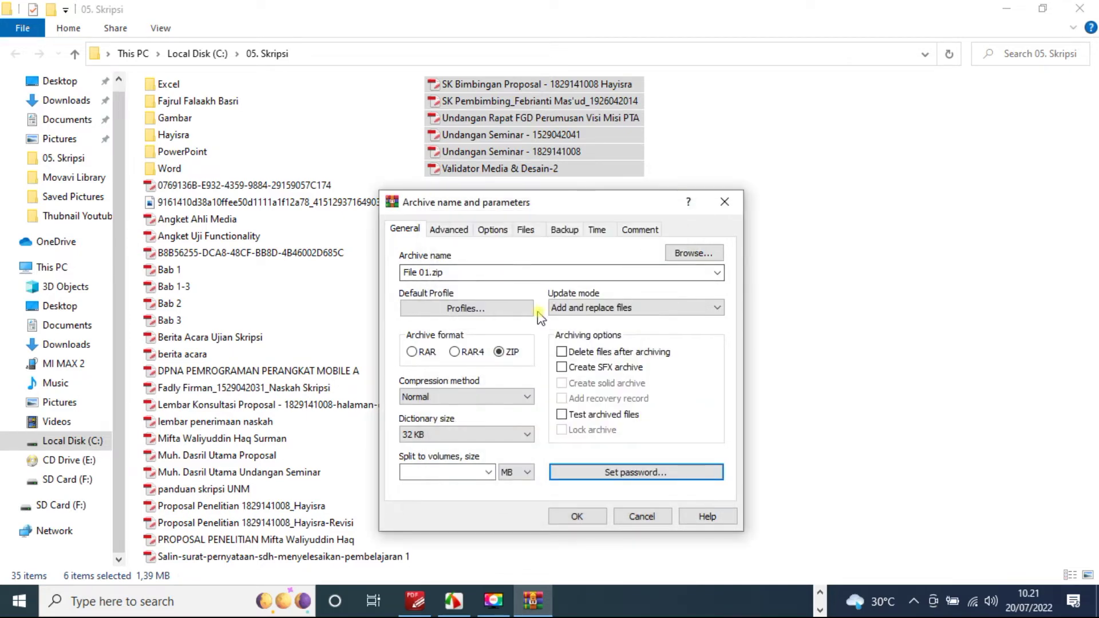
left_click(576, 517)
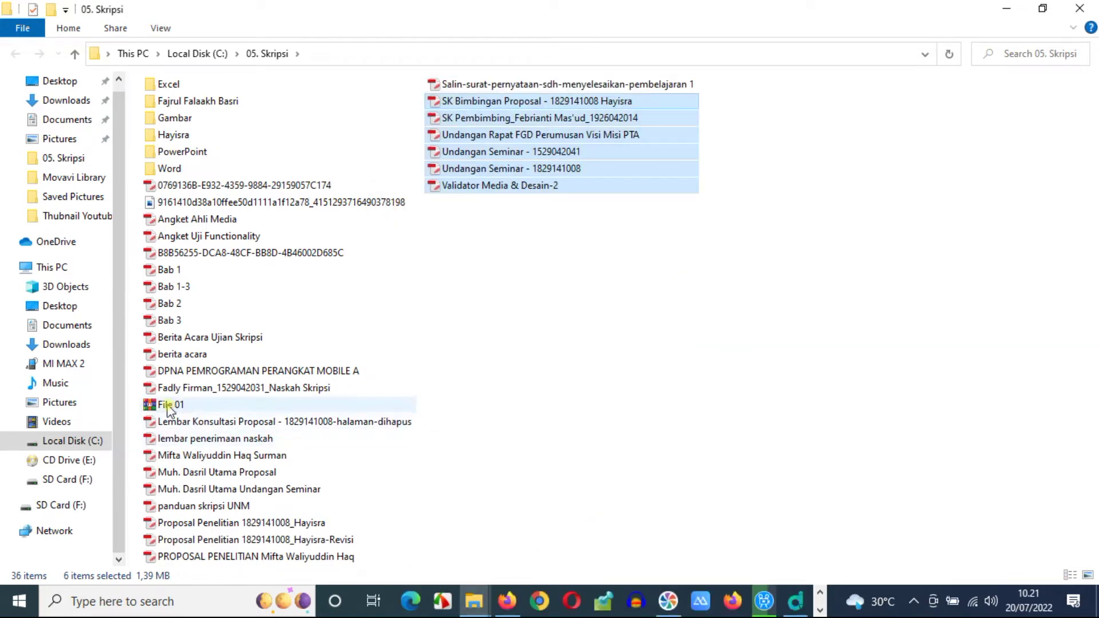
Examine the File 01 archive's details and the combined size properties of the six source PDF files
mouse_move(169, 410)
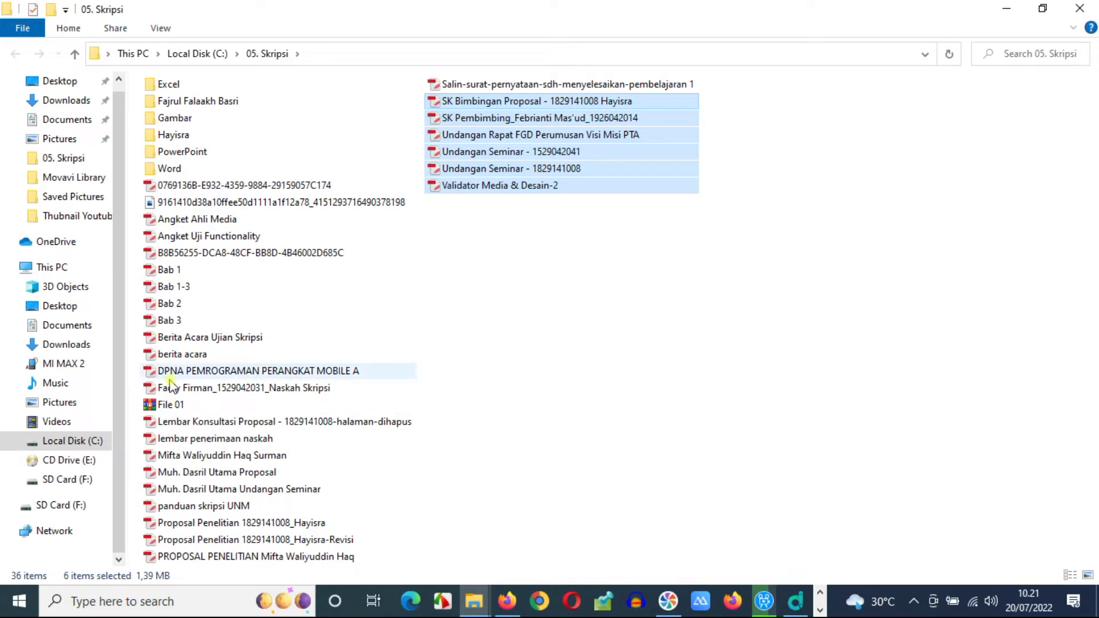
left_click(526, 205)
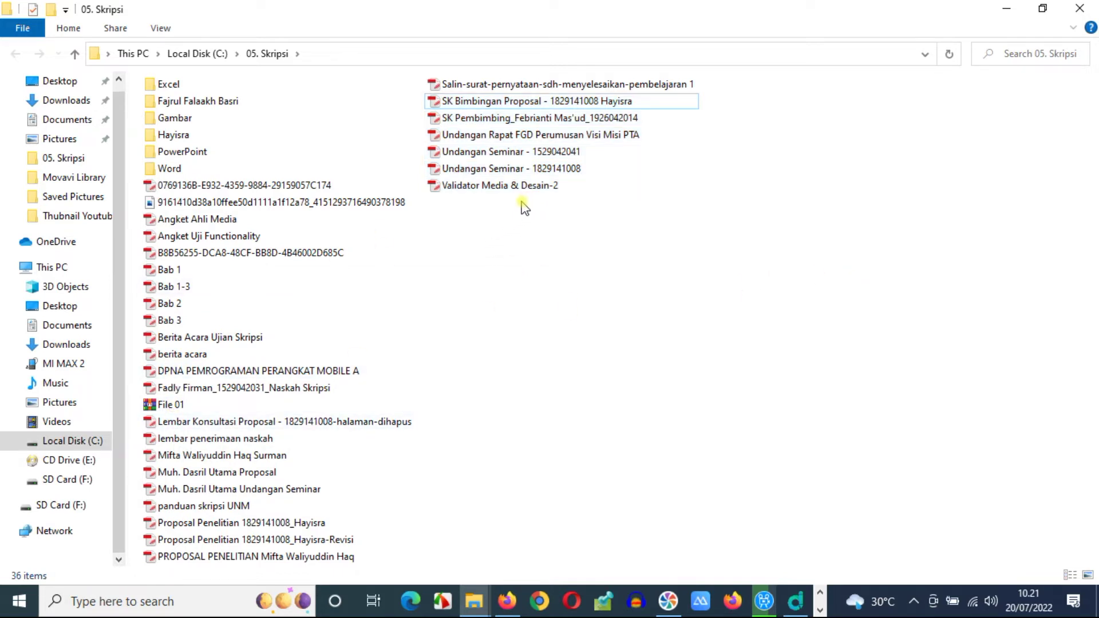
left_click_drag(499, 201, 598, 99)
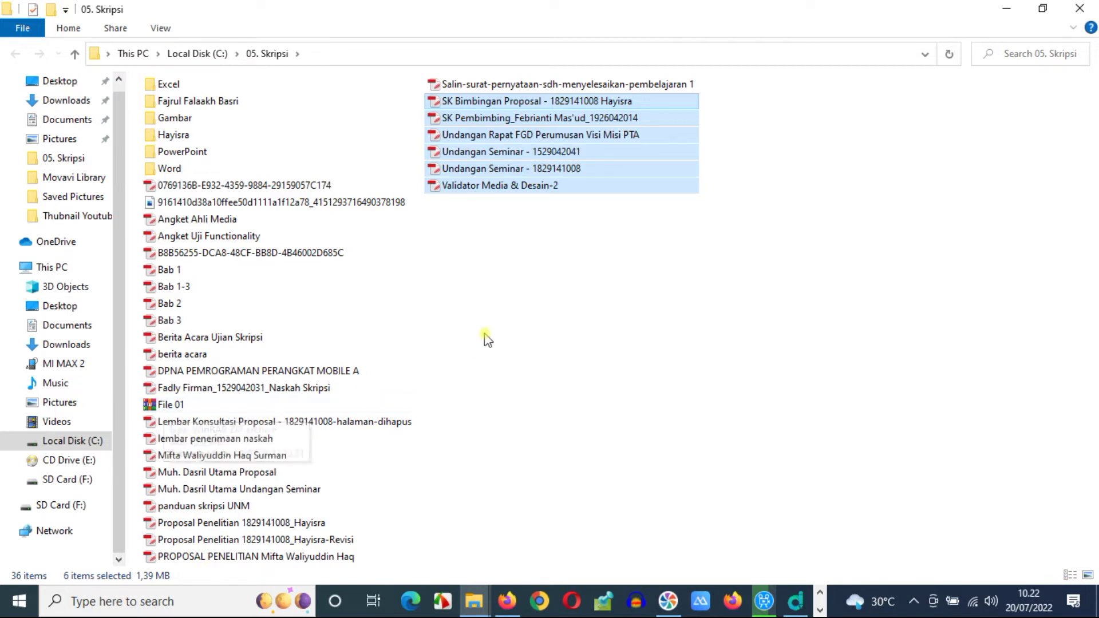
right_click(527, 193)
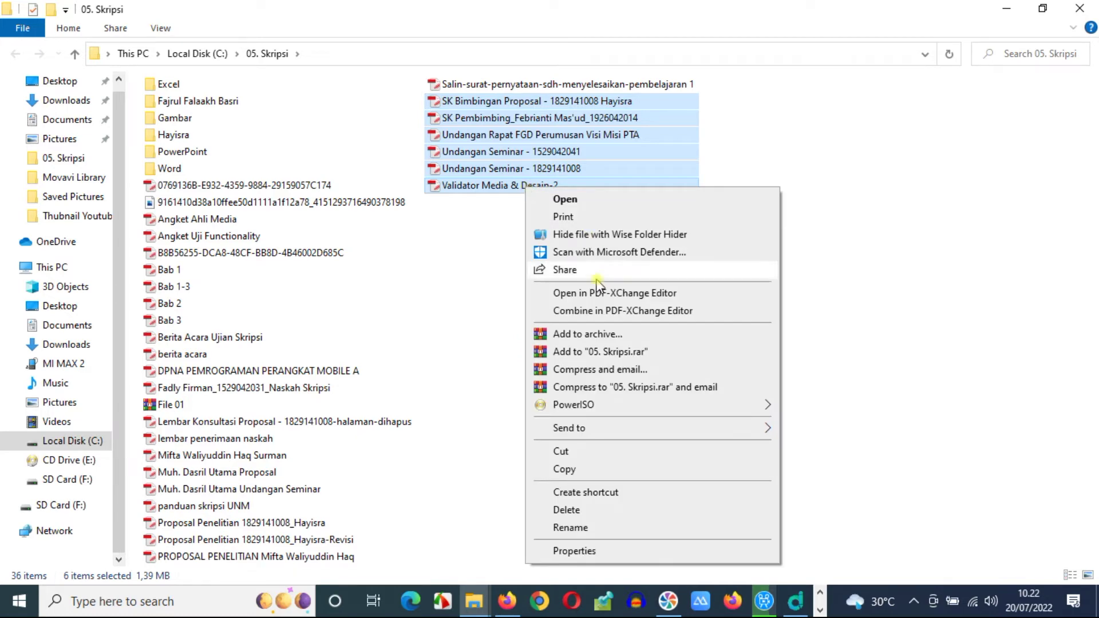
left_click(590, 553)
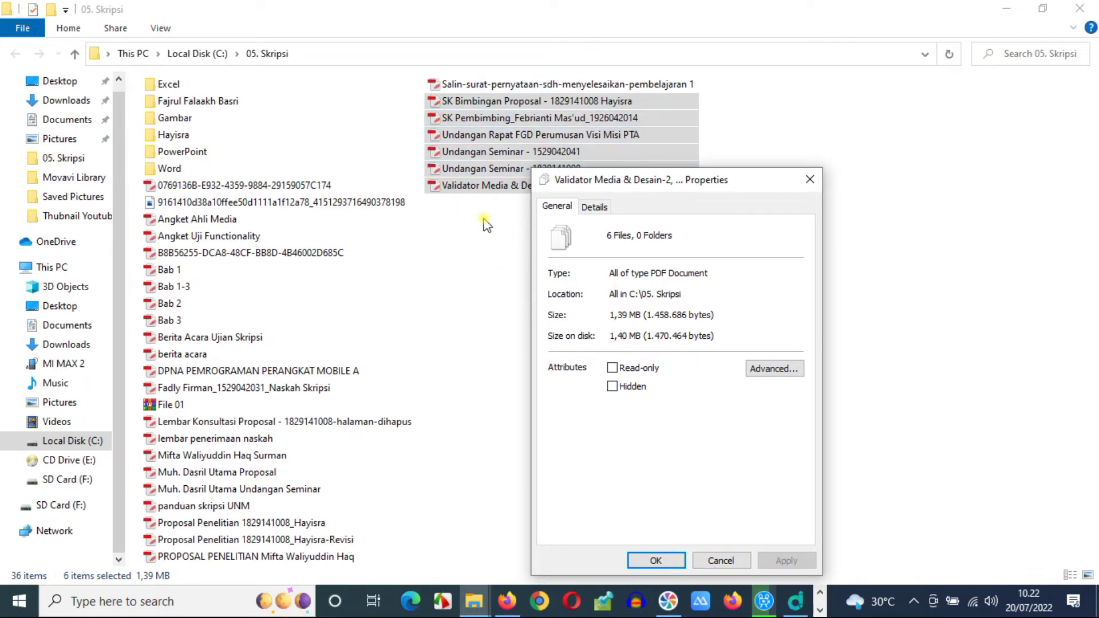
left_click(732, 560)
left_click(510, 277)
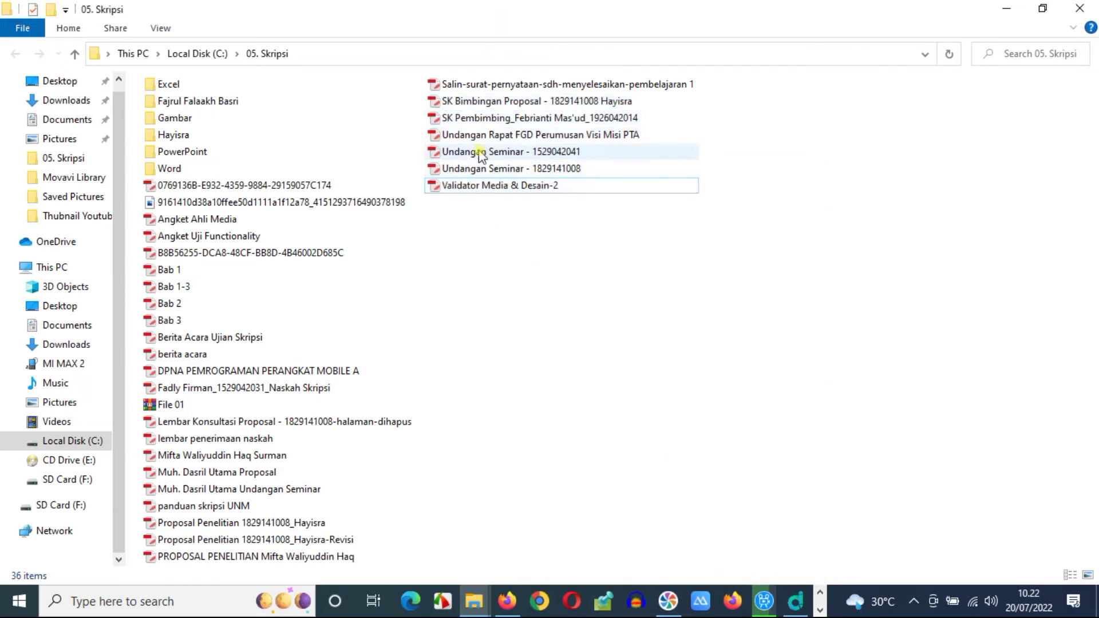
left_click_drag(469, 217, 470, 102)
left_click(493, 388)
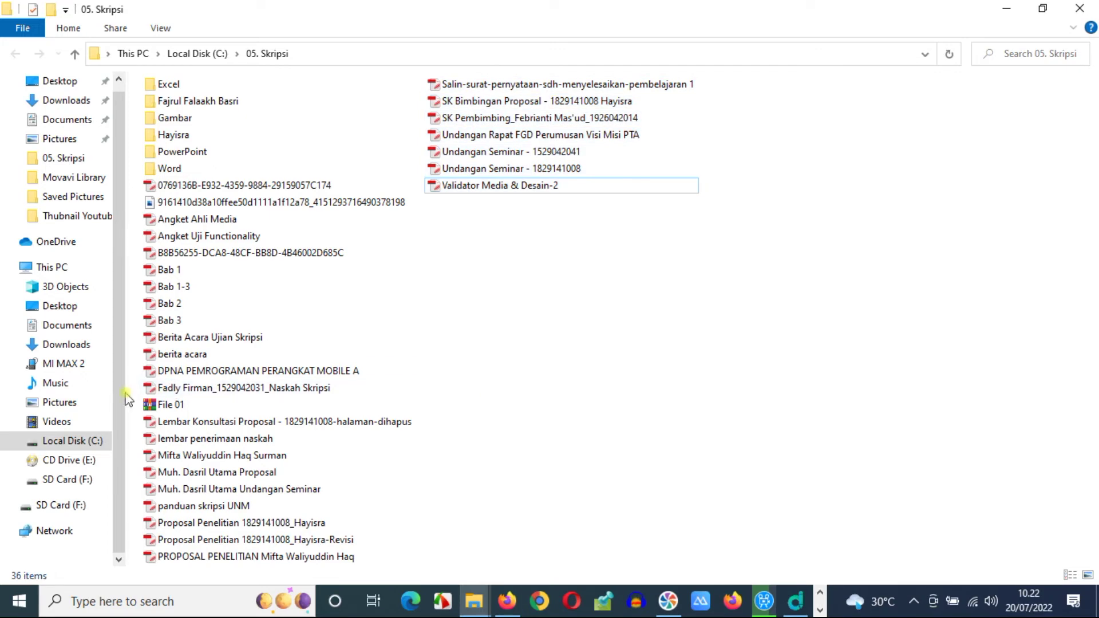
Open the File 01 archive to check the files packed inside it, and close it again
double_click(169, 407)
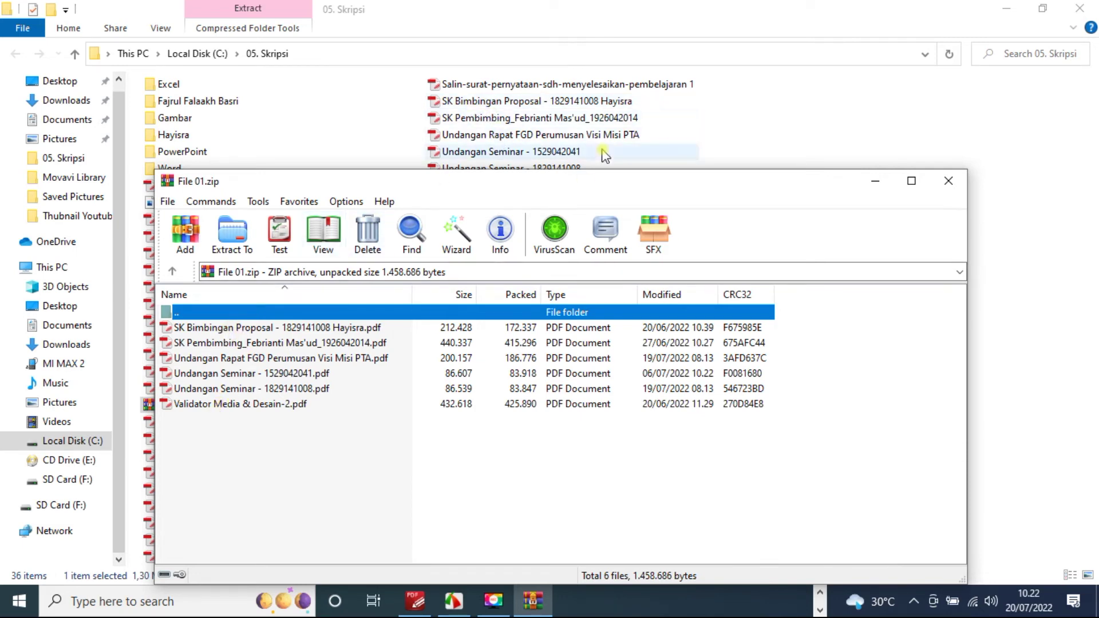
left_click_drag(547, 186, 573, 221)
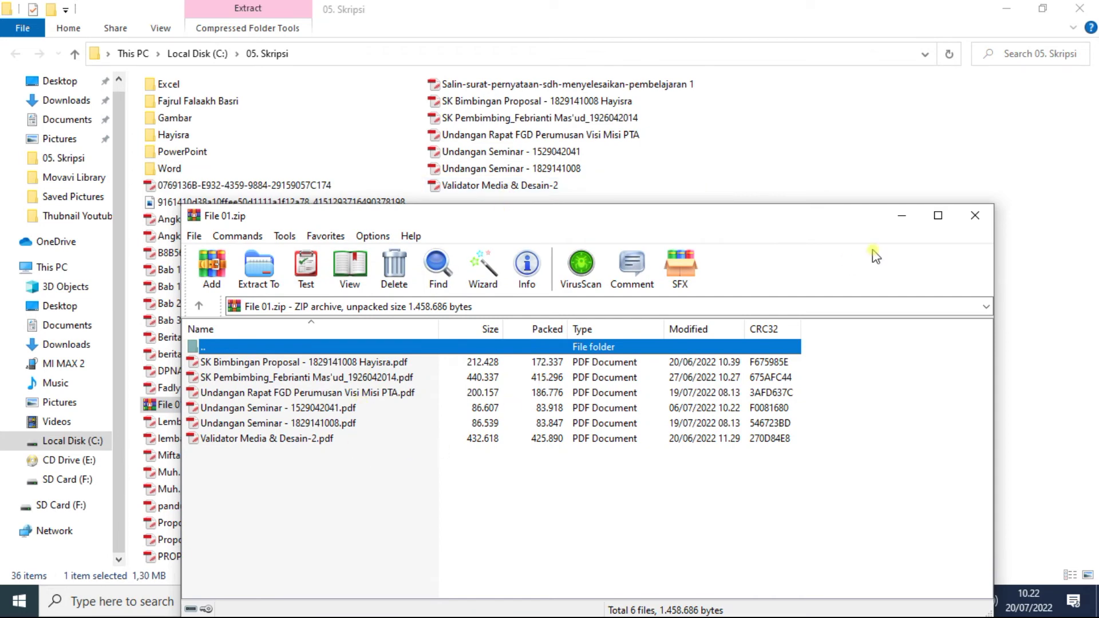
left_click(975, 215)
left_click(511, 248)
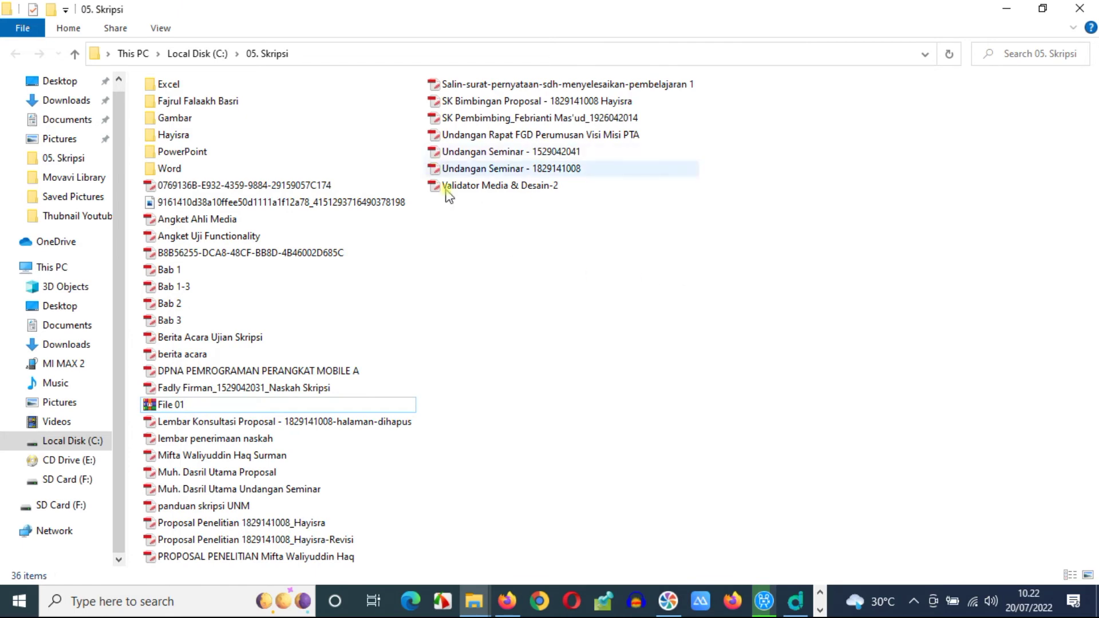
Compare the total size of the six source PDF files with the size of the File 01 archive
left_click_drag(455, 200, 575, 97)
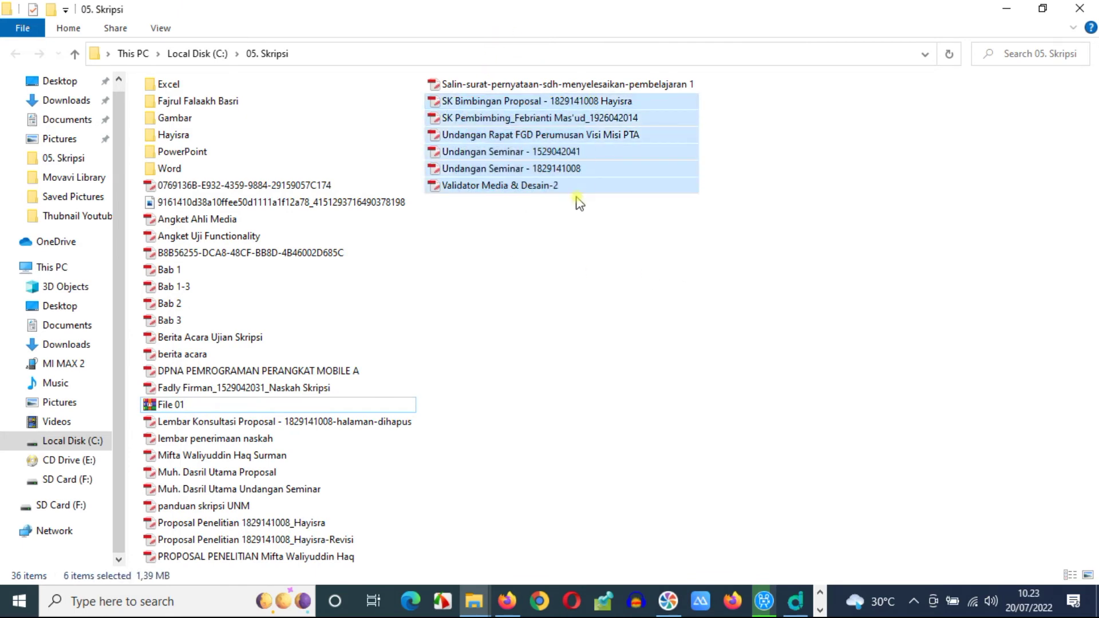
left_click(518, 321)
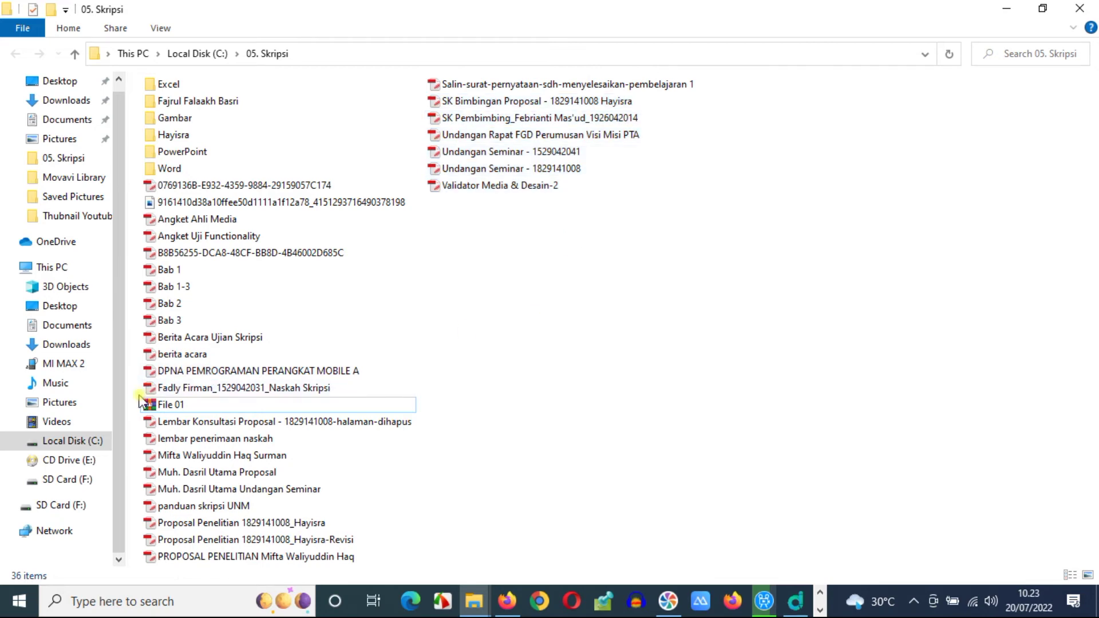
left_click(165, 406)
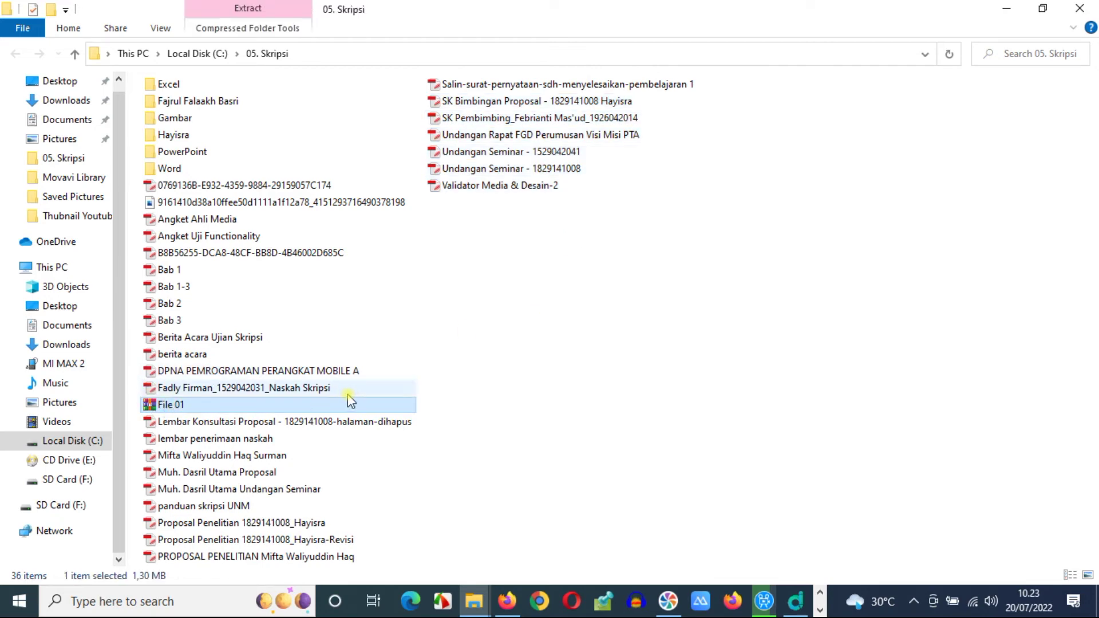
Review the extraction path and options for the File 01 archive without extracting anything, and close the archive
mouse_move(297, 393)
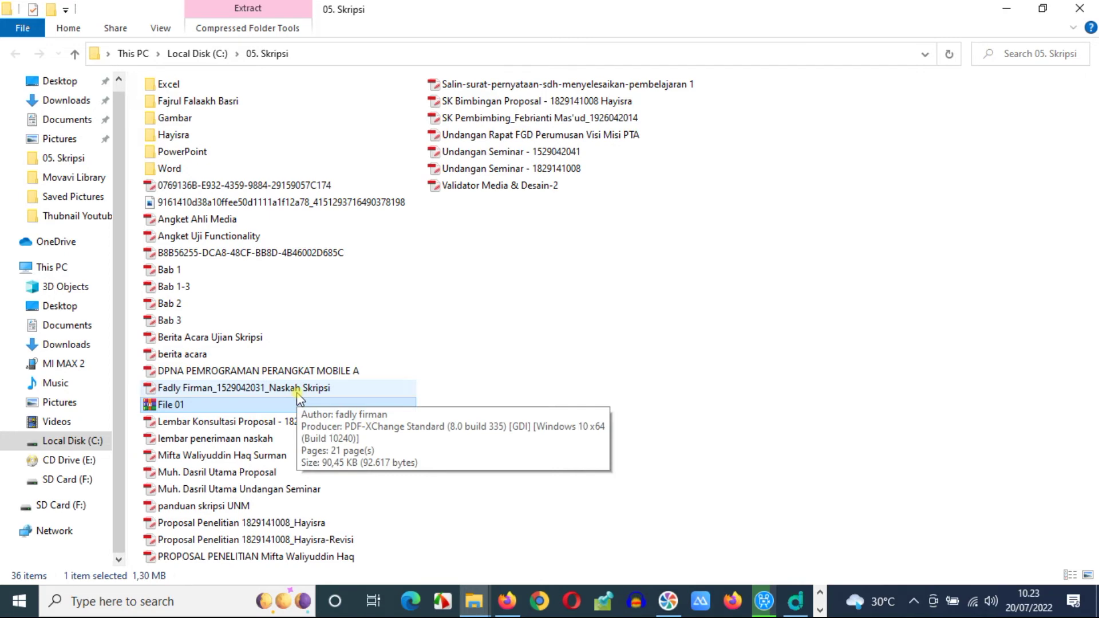
double_click(166, 405)
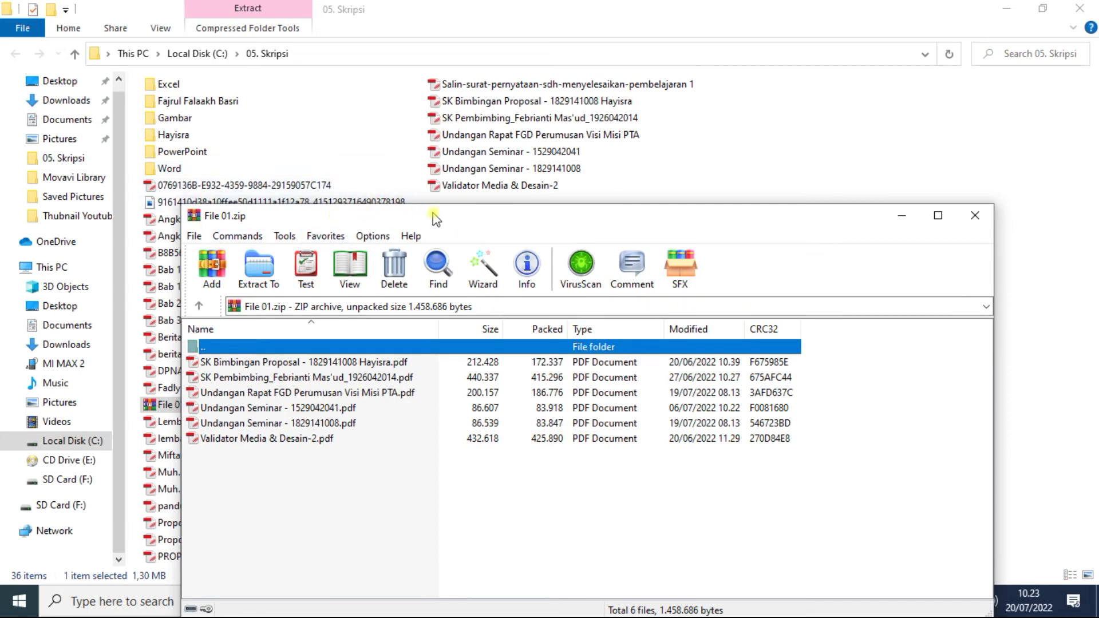
left_click_drag(438, 221, 465, 110)
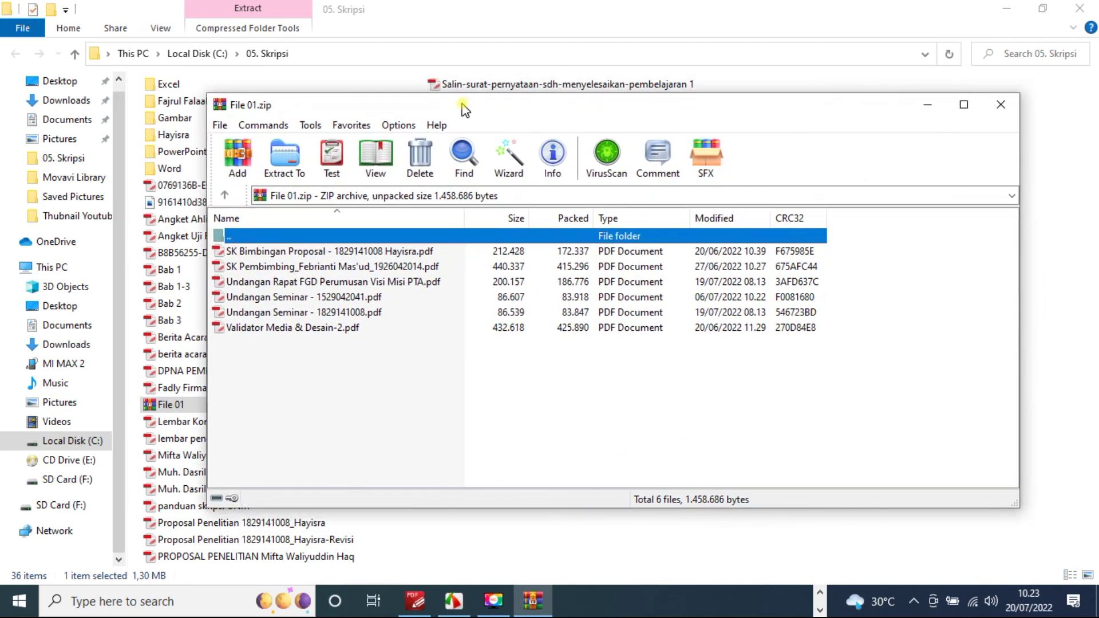
left_click(286, 167)
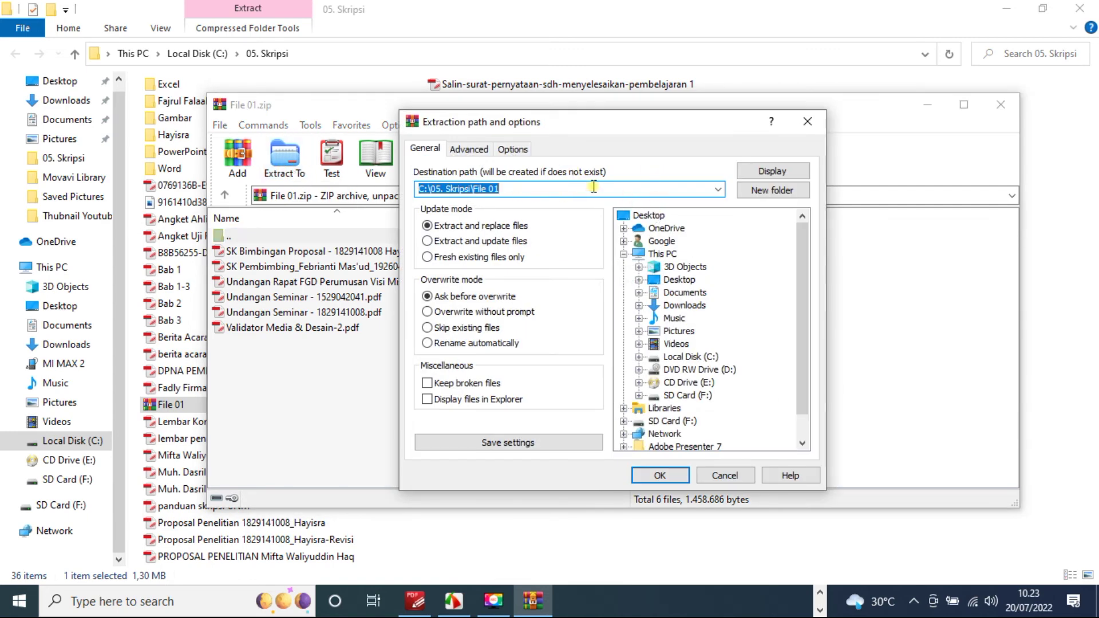
left_click(522, 187)
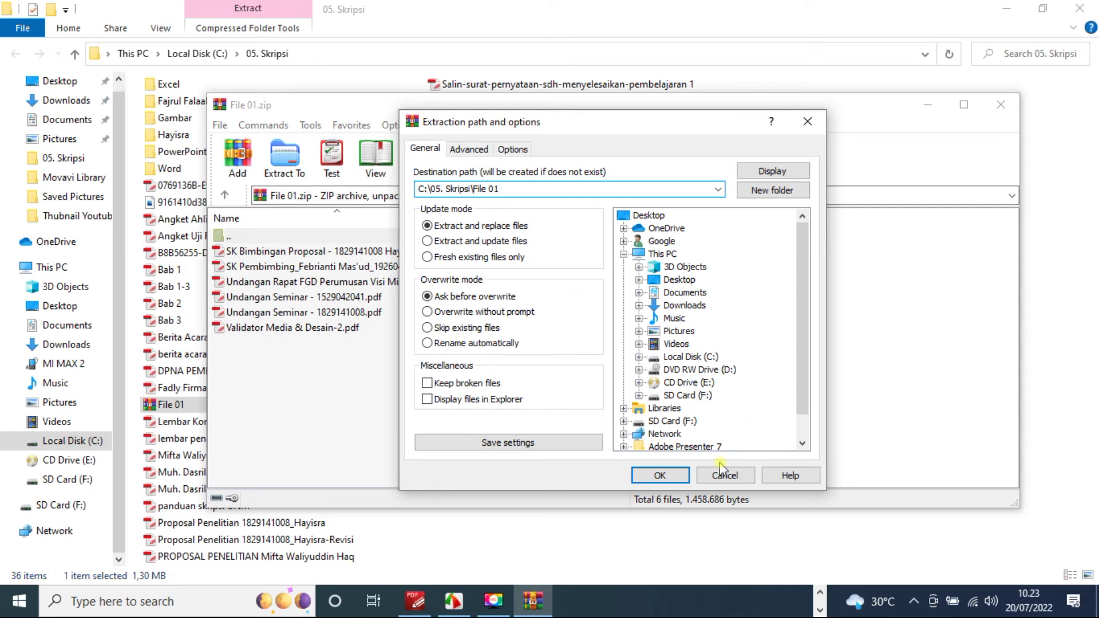
left_click(725, 478)
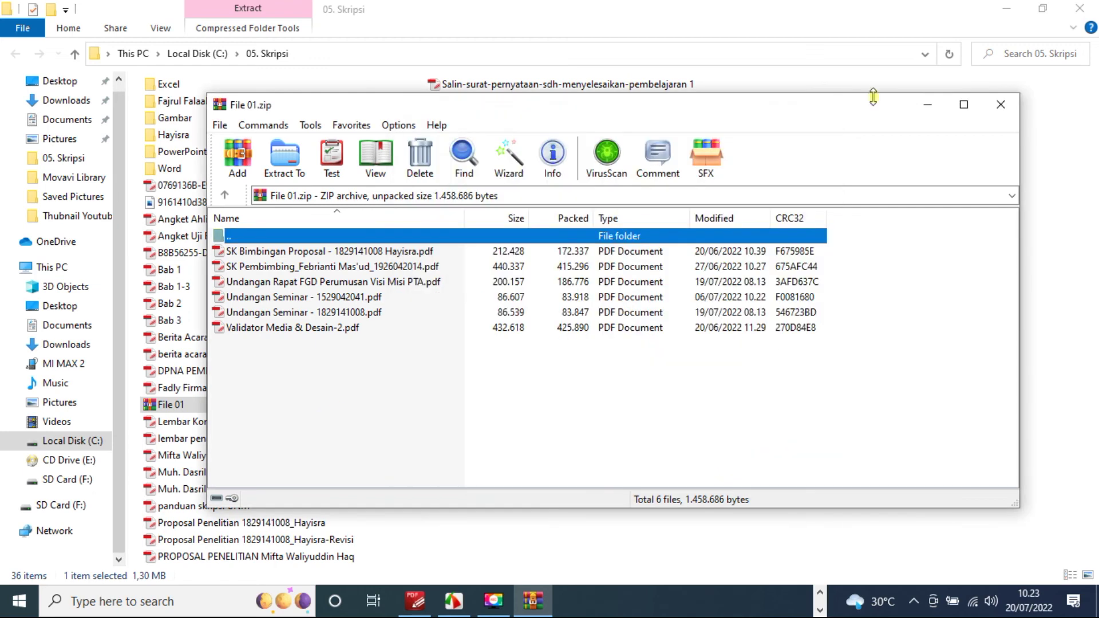
left_click(1001, 105)
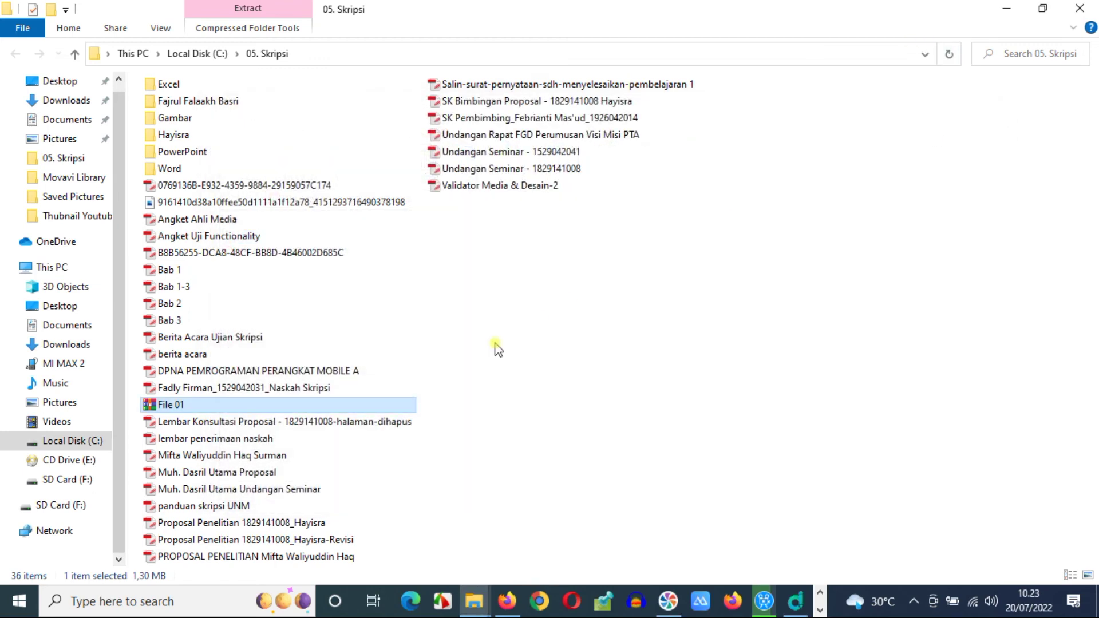
left_click(510, 274)
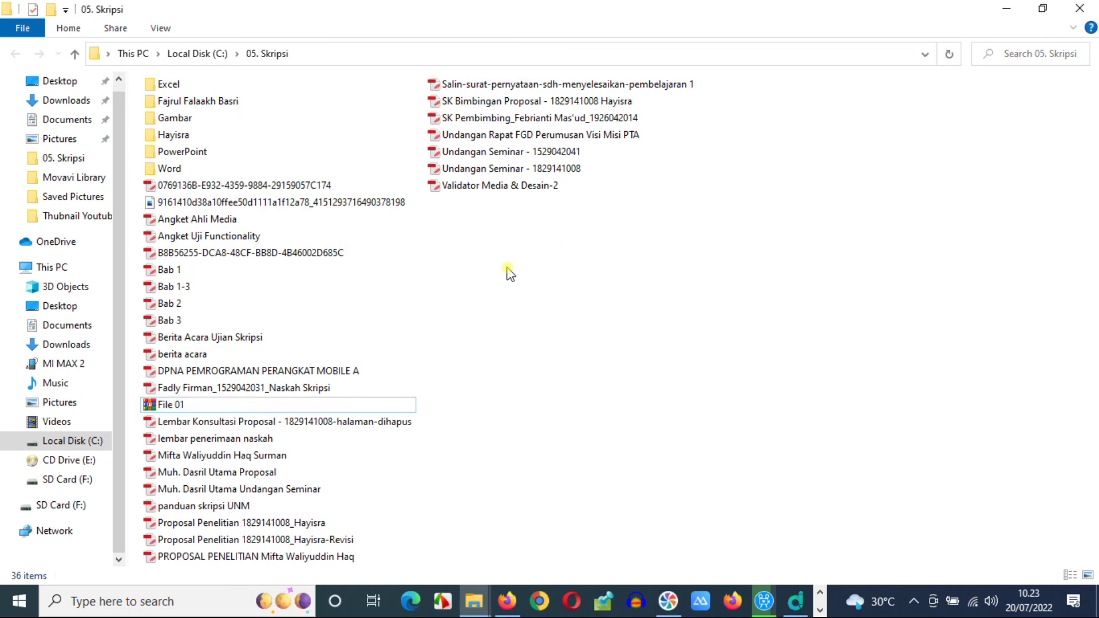